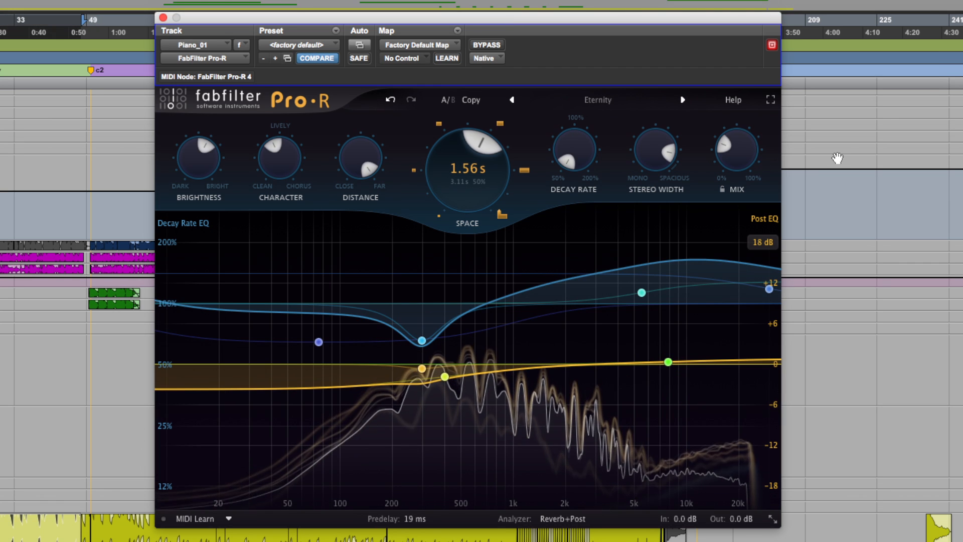
# Raise the reverb Mix to about 93% and set Brightness to about 55%
pyautogui.moveTo(753, 155); pyautogui.dragTo(751, 74)
pyautogui.moveTo(736, 151); pyautogui.dragTo(741, 110)
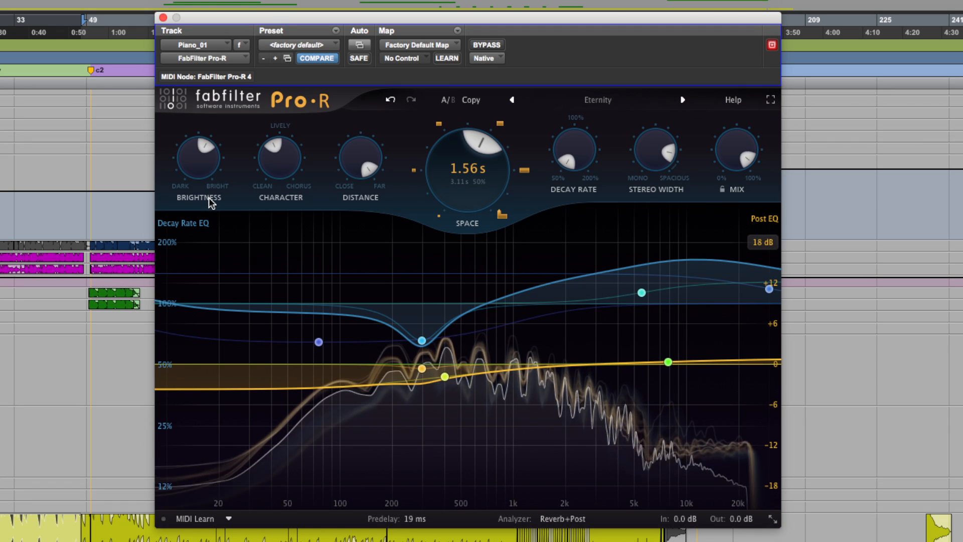
pyautogui.moveTo(200, 191); pyautogui.dragTo(233, 186)
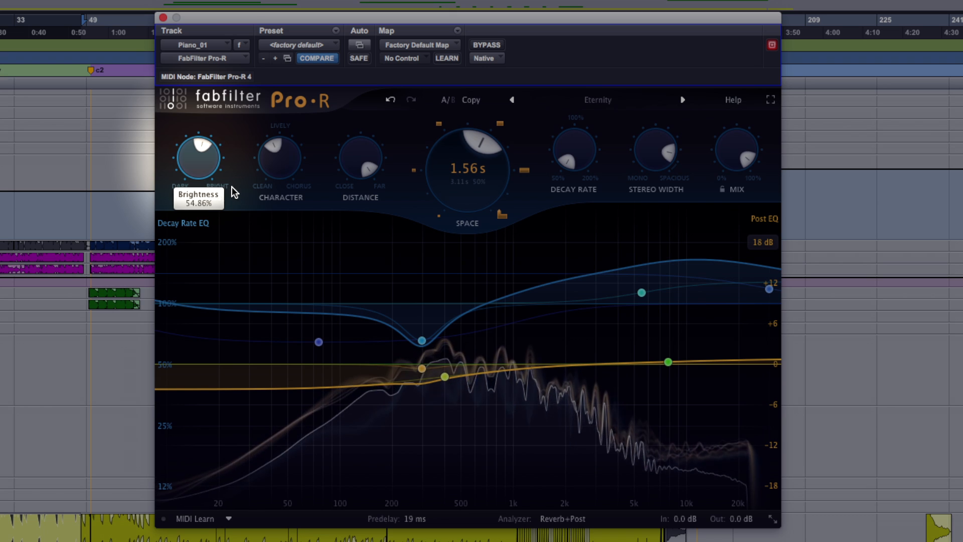
# Sweep Character from fully clean to 100% chorus, and leave it at the central lively setting
pyautogui.moveTo(279, 152); pyautogui.dragTo(296, 266)
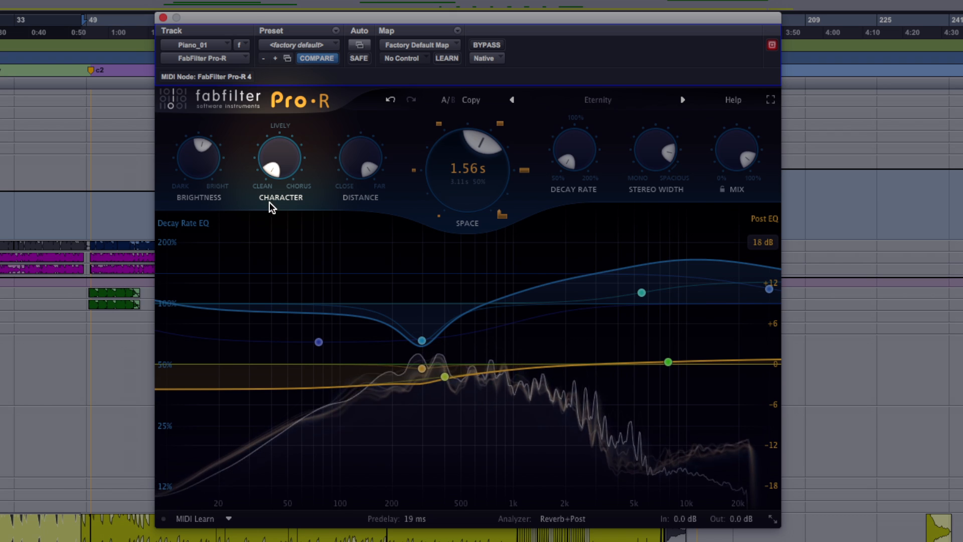
pyautogui.moveTo(275, 169)
pyautogui.moveTo(274, 166); pyautogui.dragTo(303, 224)
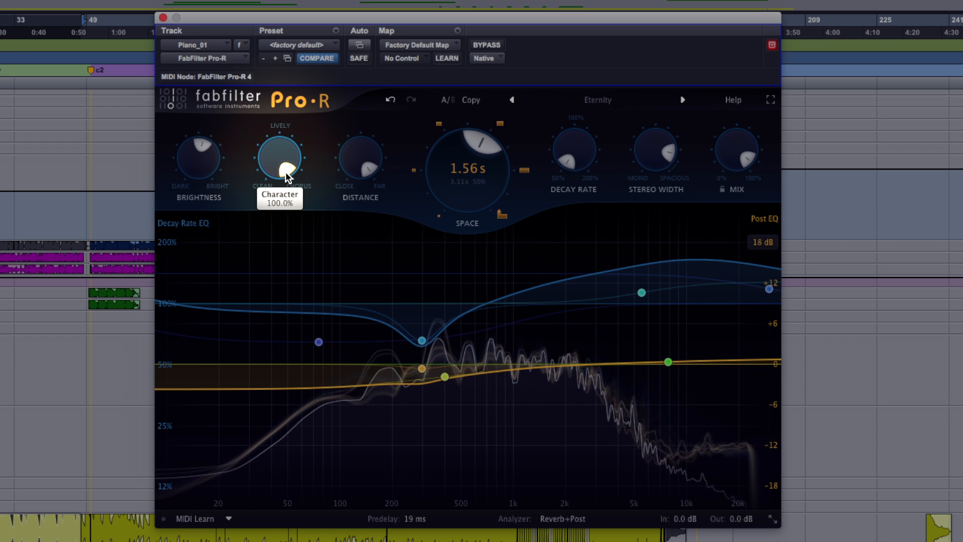
pyautogui.moveTo(287, 179); pyautogui.dragTo(280, 127)
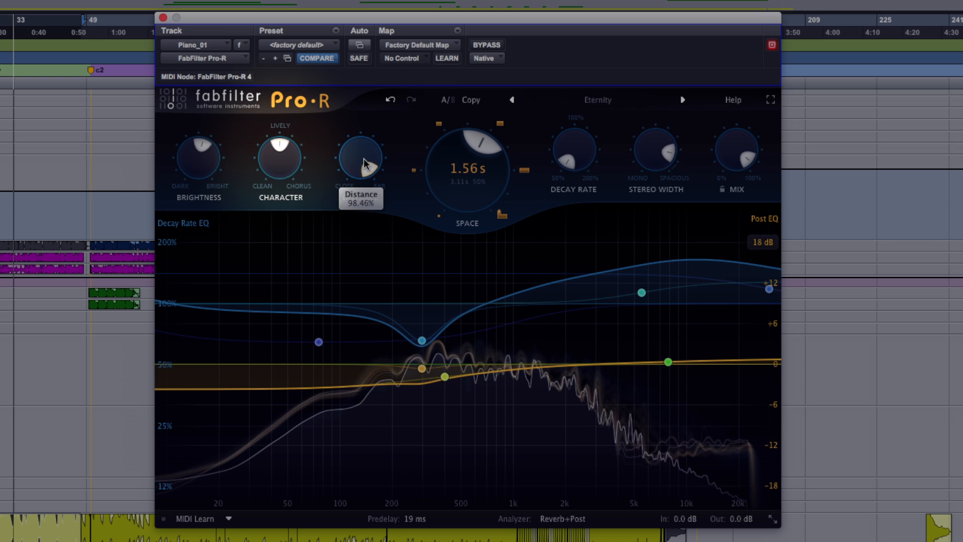
# Sweep Distance from 0% to 100%, and leave it slightly below the middle of its range
pyautogui.moveTo(362, 156); pyautogui.dragTo(355, 331)
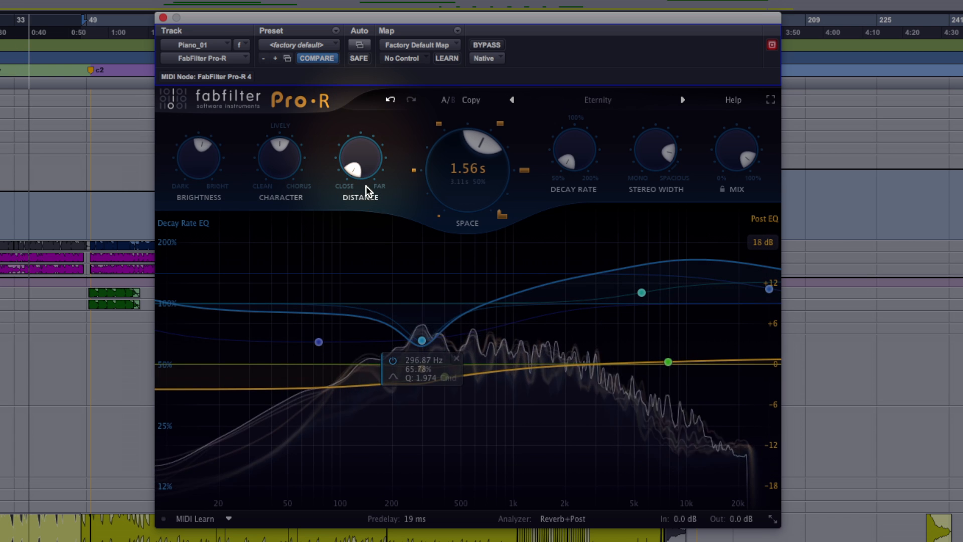
pyautogui.moveTo(358, 171)
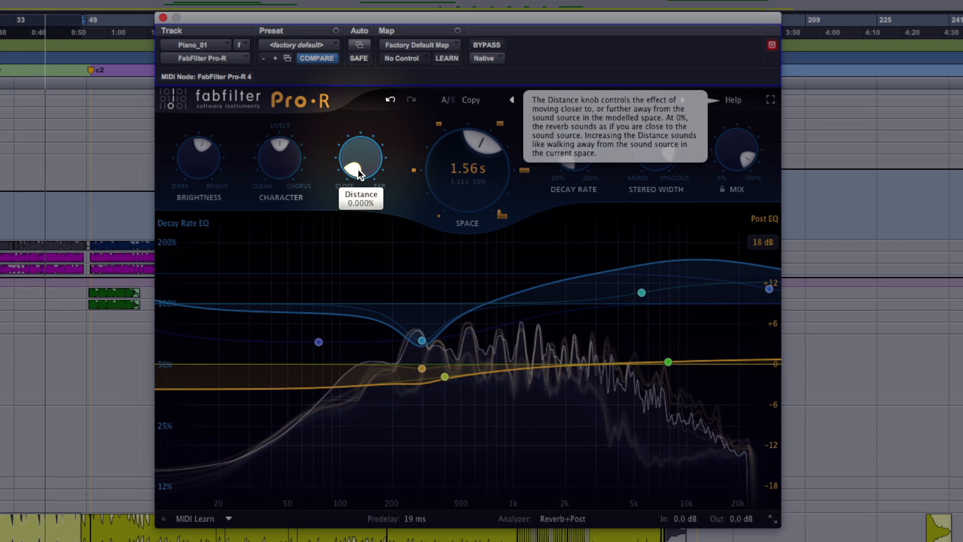
pyautogui.moveTo(360, 169); pyautogui.dragTo(370, 173)
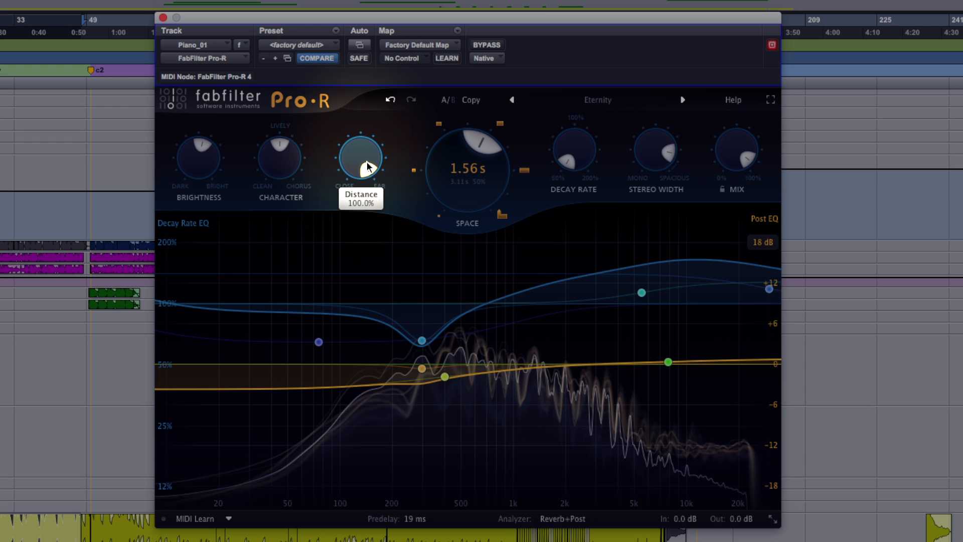
pyautogui.moveTo(371, 147); pyautogui.dragTo(370, 165)
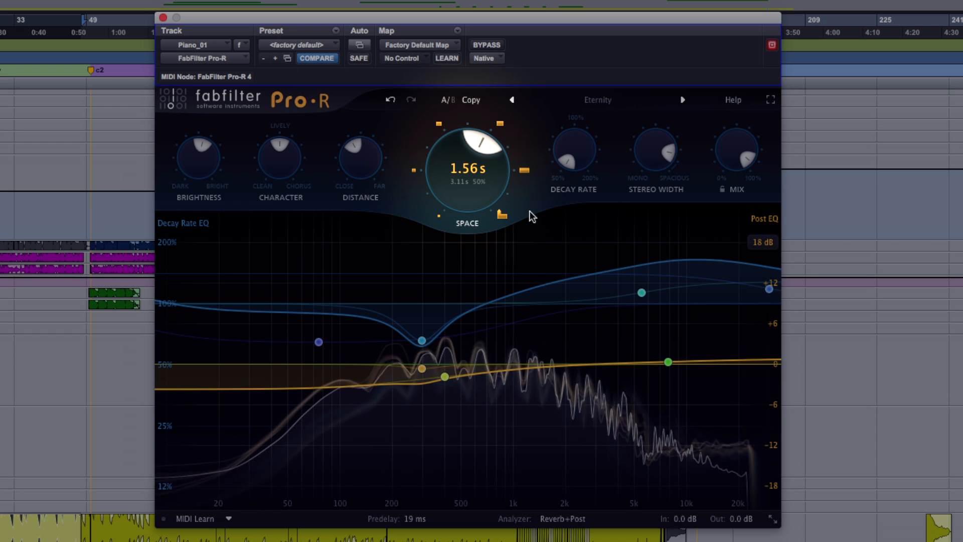
# Sweep Space through smaller and larger rooms, and leave it at about 5155 ms
pyautogui.moveTo(436, 162); pyautogui.dragTo(453, 280)
pyautogui.moveTo(474, 191)
pyautogui.moveTo(455, 179); pyautogui.dragTo(499, 170)
pyautogui.moveTo(491, 203); pyautogui.dragTo(494, 170)
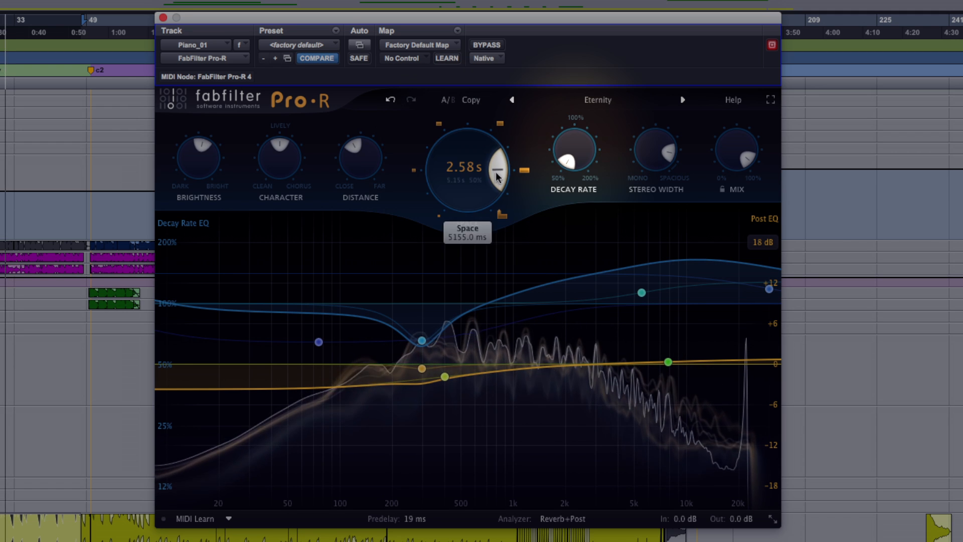
# Try Decay Rate at longer settings above 160%, and bring it down to about 59%
pyautogui.moveTo(582, 158); pyautogui.dragTo(576, 101)
pyautogui.moveTo(574, 148); pyautogui.dragTo(577, 46)
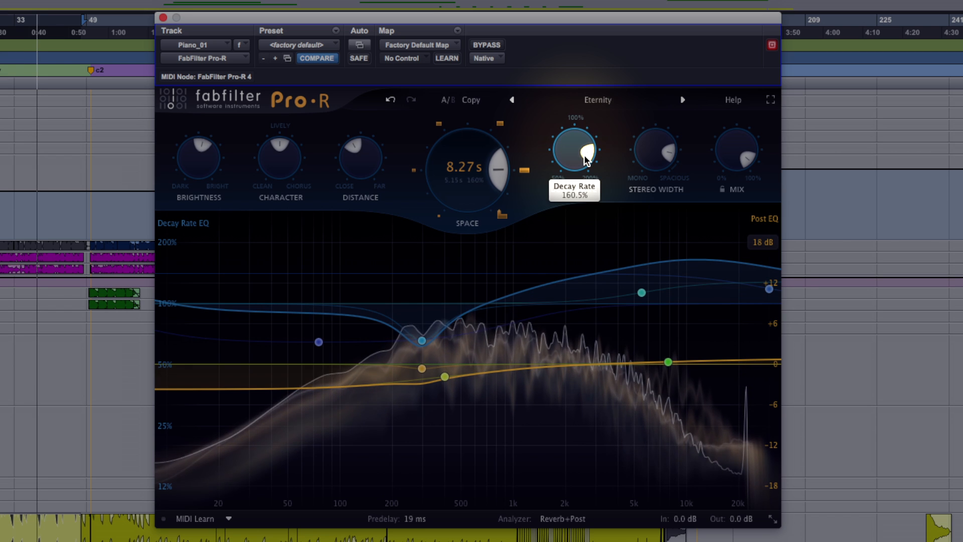
pyautogui.moveTo(582, 155)
pyautogui.mouseDown()
pyautogui.moveTo(575, 180)
pyautogui.moveTo(586, 167)
pyautogui.moveTo(576, 140)
pyautogui.moveTo(564, 153)
pyautogui.mouseUp()
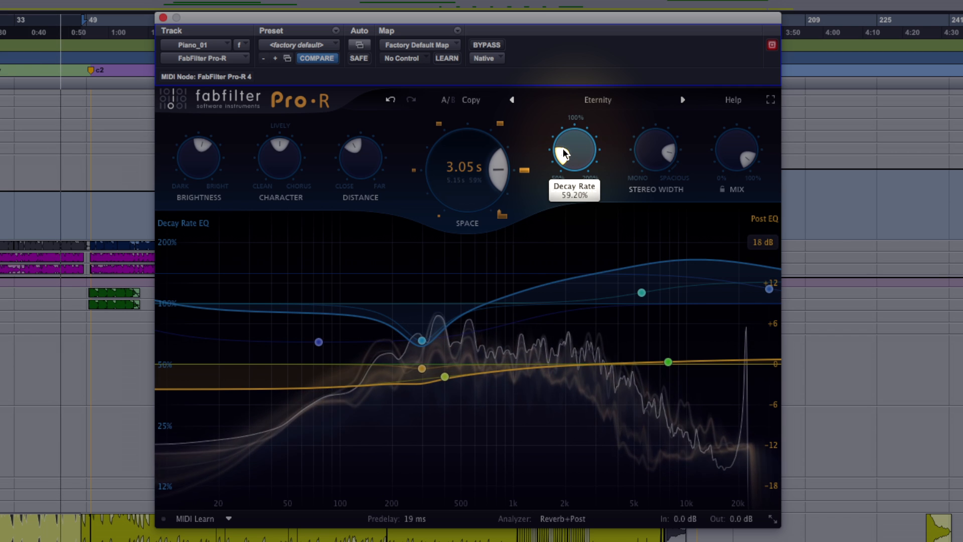
# Set Stereo Width further towards spacious and lower the Mix to below half
pyautogui.moveTo(664, 154)
pyautogui.moveTo(666, 157); pyautogui.dragTo(661, 196)
pyautogui.moveTo(739, 152)
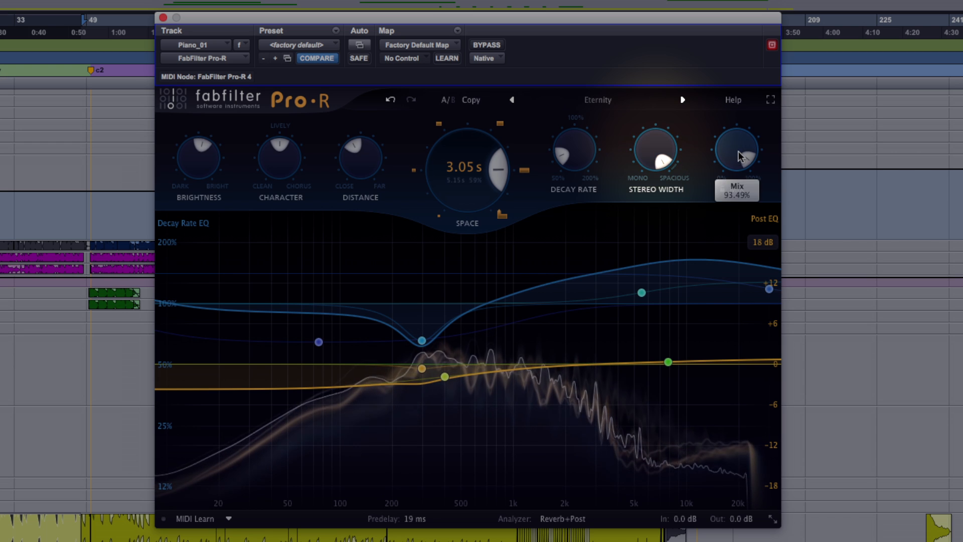
pyautogui.moveTo(738, 152); pyautogui.dragTo(720, 144)
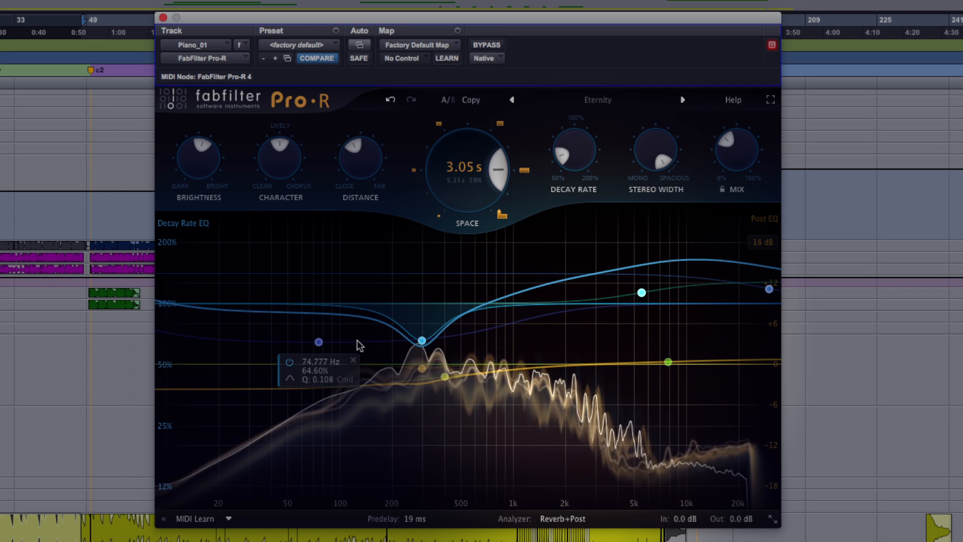
# Try the Decay Rate EQ high shelf near 103%, and raise it to about 164% at 6192 Hz
pyautogui.moveTo(642, 292)
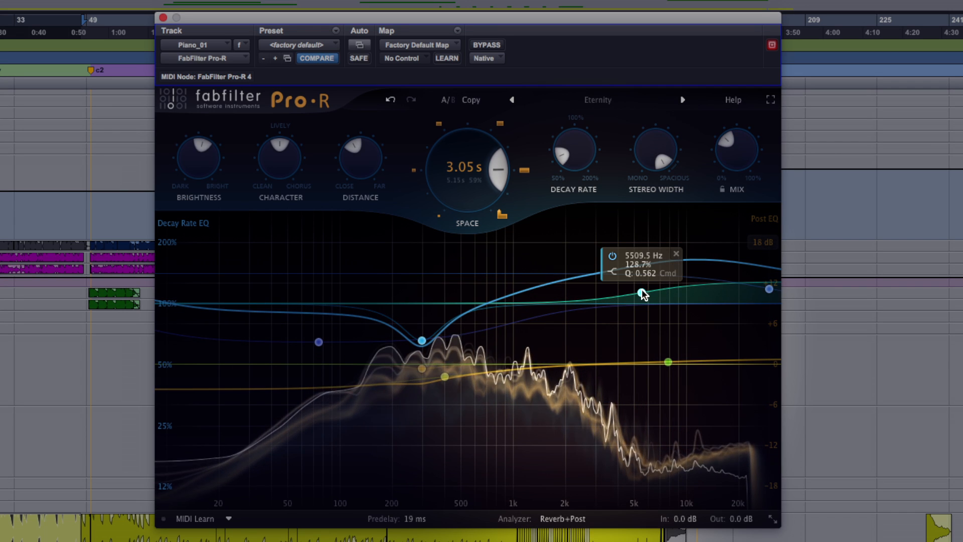
pyautogui.moveTo(642, 293); pyautogui.dragTo(641, 304)
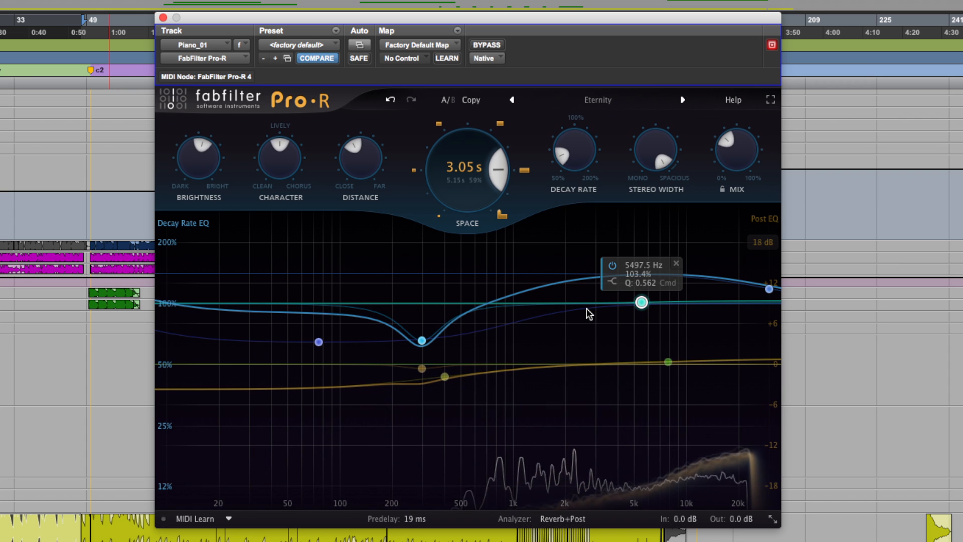
pyautogui.moveTo(641, 302); pyautogui.dragTo(648, 258)
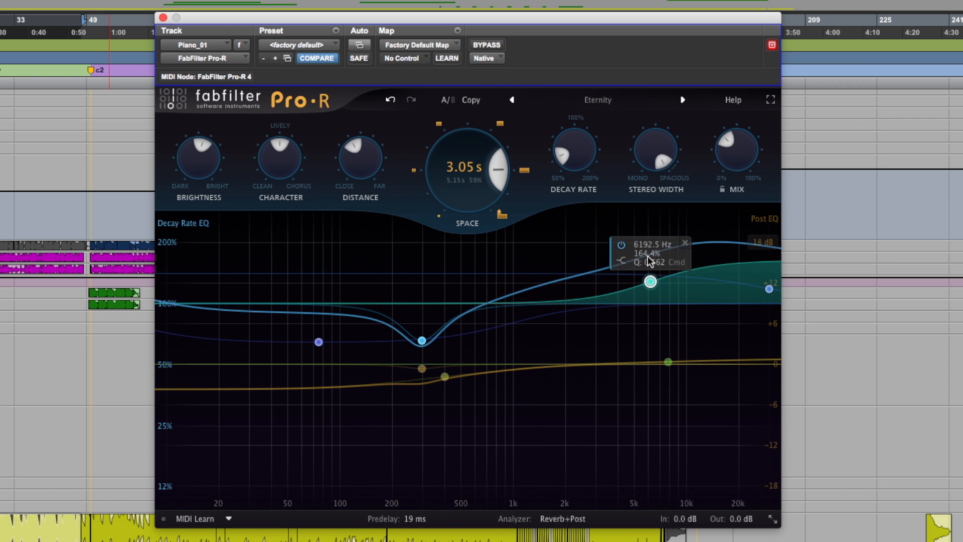
# Widen the Decay Rate EQ's 297 Hz bell to Q 0.280 and move it to about 94 Hz and 48%
pyautogui.scroll(-5, 420, 341)
pyautogui.moveTo(421, 340); pyautogui.dragTo(336, 368)
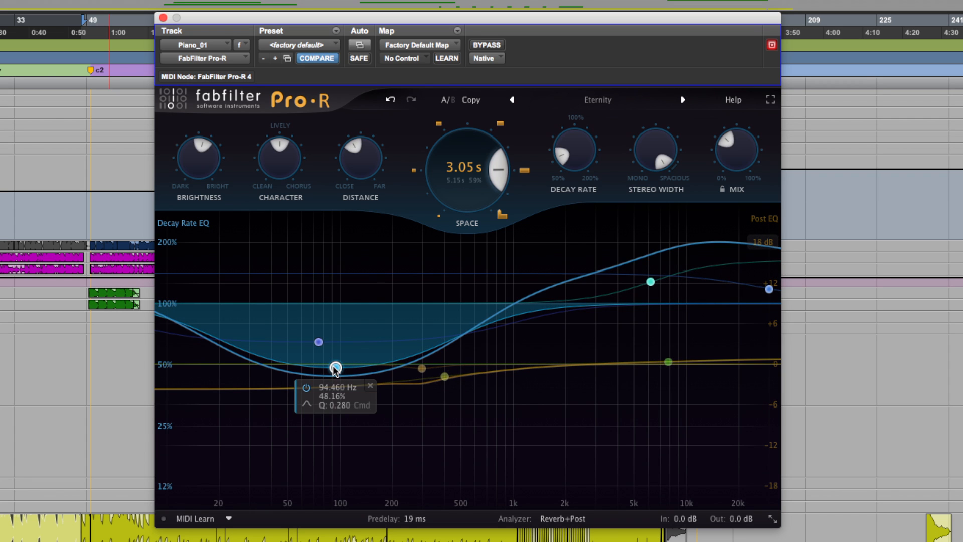
pyautogui.moveTo(335, 370); pyautogui.dragTo(327, 375)
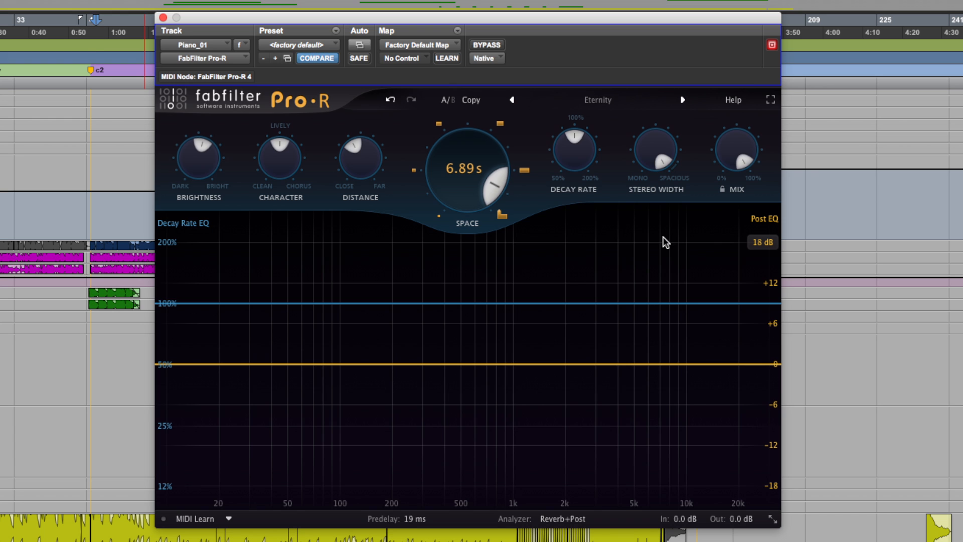
# Start playback and add a high-shelf Decay Rate EQ band at about 2015 Hz and 173.6%
pyautogui.moveTo(737, 167)
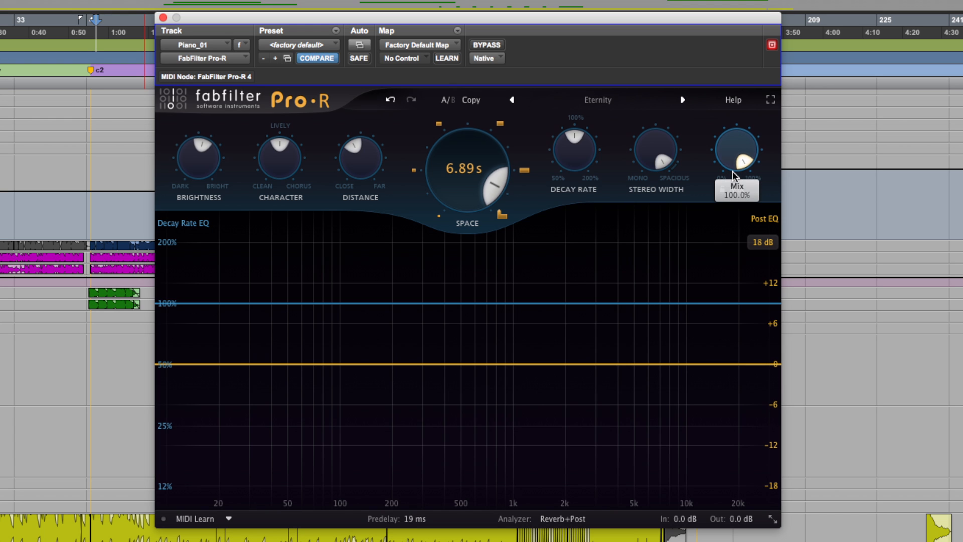
pyautogui.press('space')
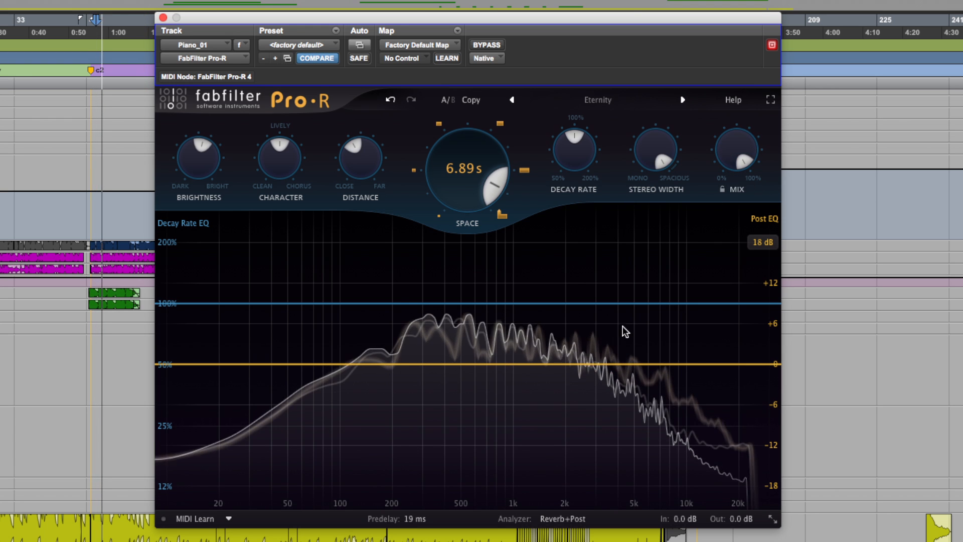
pyautogui.click(605, 303)
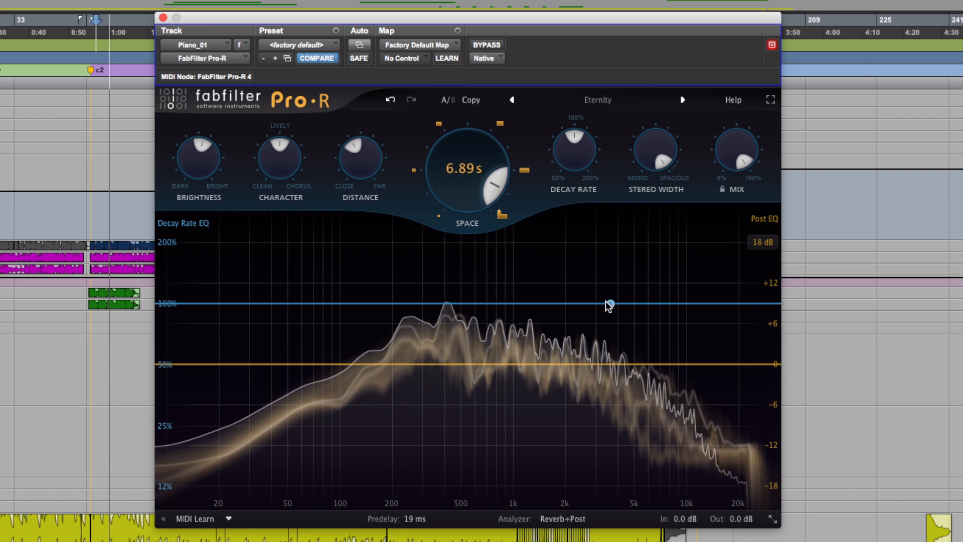
pyautogui.moveTo(609, 310); pyautogui.dragTo(599, 284)
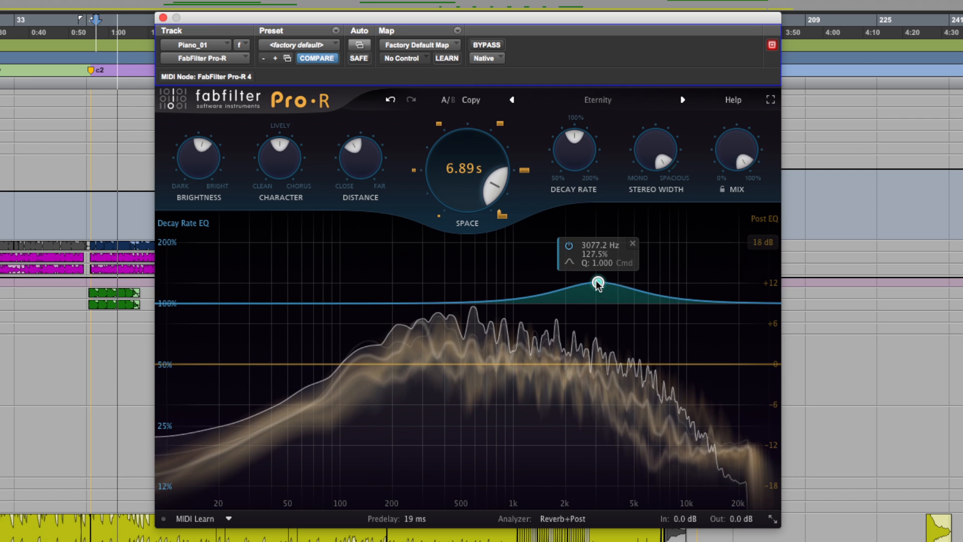
pyautogui.rightClick(597, 283)
pyautogui.moveTo(647, 307)
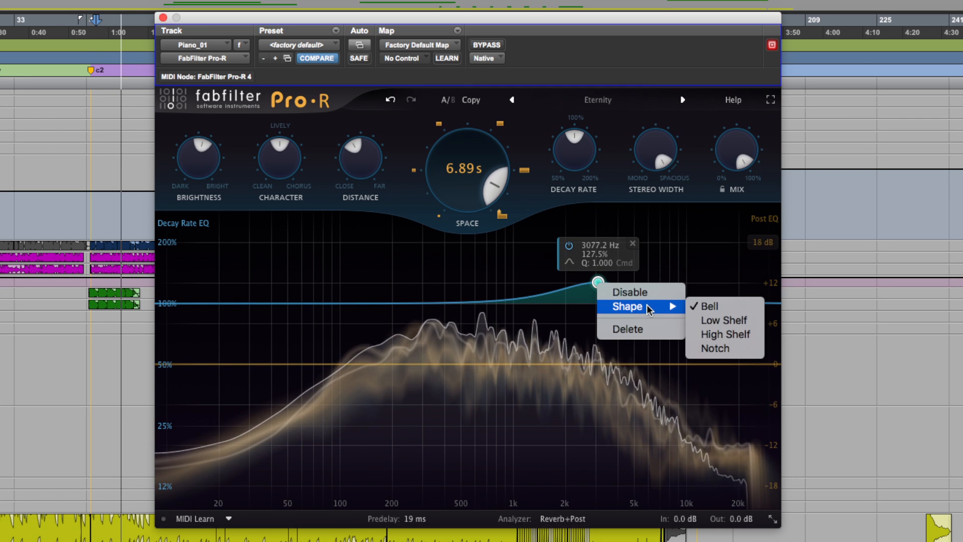
pyautogui.click(711, 334)
pyautogui.moveTo(598, 293); pyautogui.dragTo(566, 279)
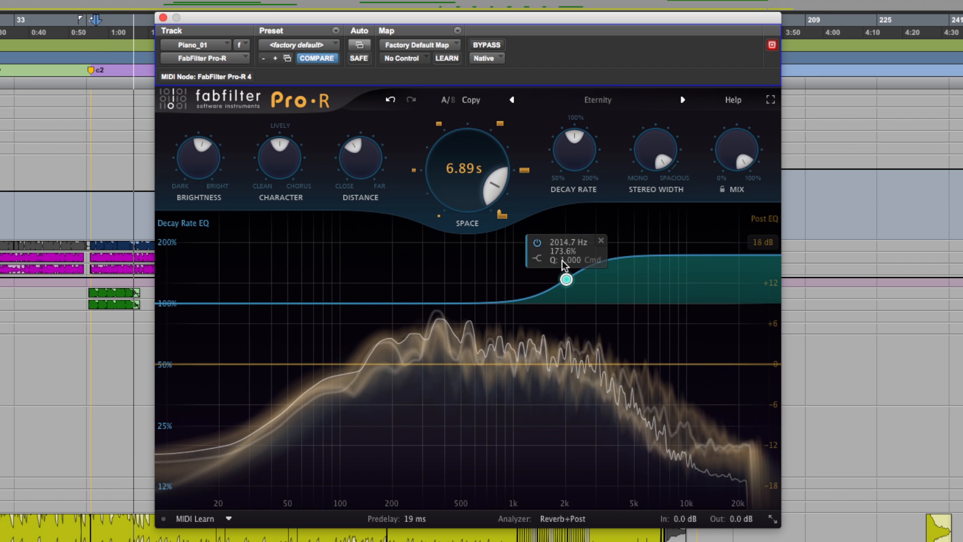
# Add a low-shelf Decay Rate EQ band cutting the lows to about 12%, and raise the high shelf to 200% at about 1878 Hz
pyautogui.click(369, 305)
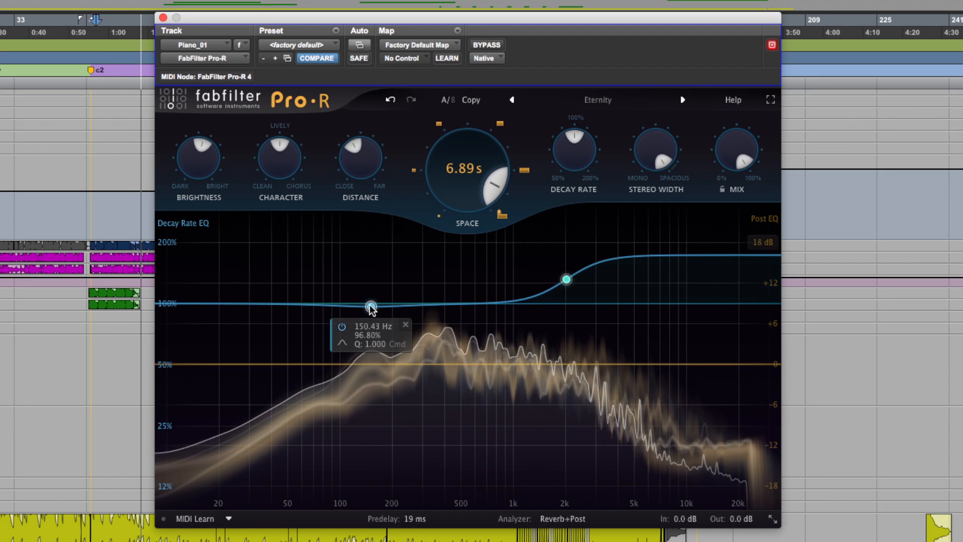
pyautogui.rightClick(372, 306)
pyautogui.moveTo(432, 331)
pyautogui.click(497, 341)
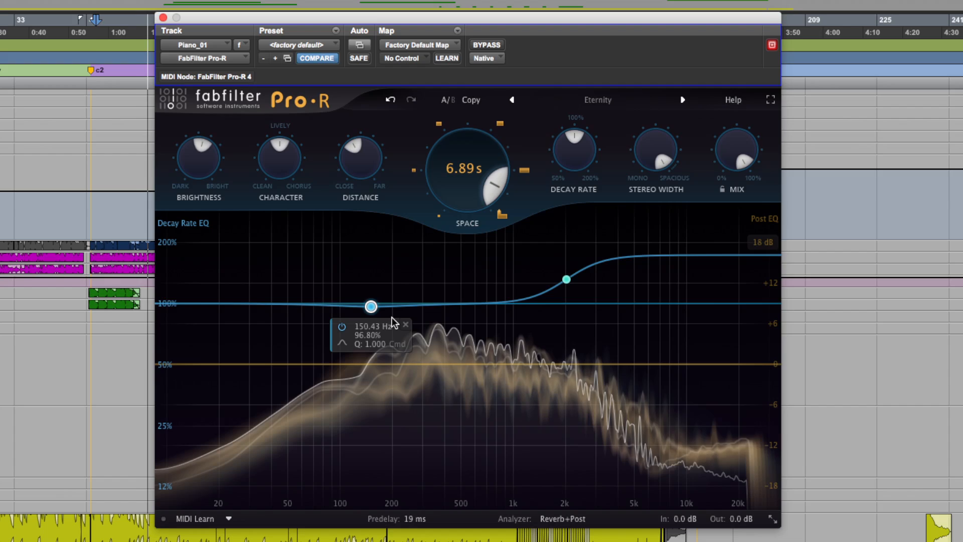
pyautogui.moveTo(362, 307); pyautogui.dragTo(475, 488)
pyautogui.moveTo(564, 282); pyautogui.dragTo(558, 266)
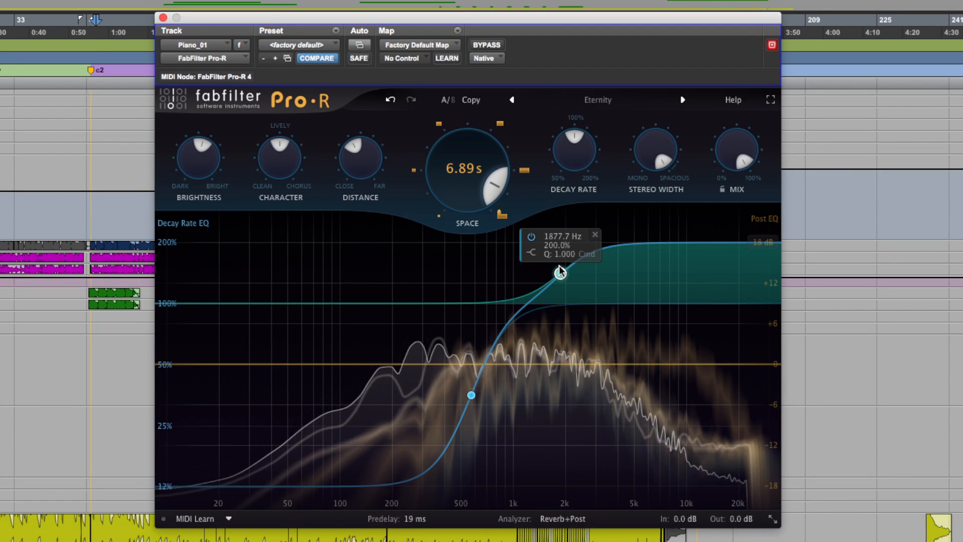
# Lower the Mix to below half and invert the decay curve, cutting the high shelf and boosting the low shelf to 200%
pyautogui.moveTo(732, 172); pyautogui.dragTo(727, 137)
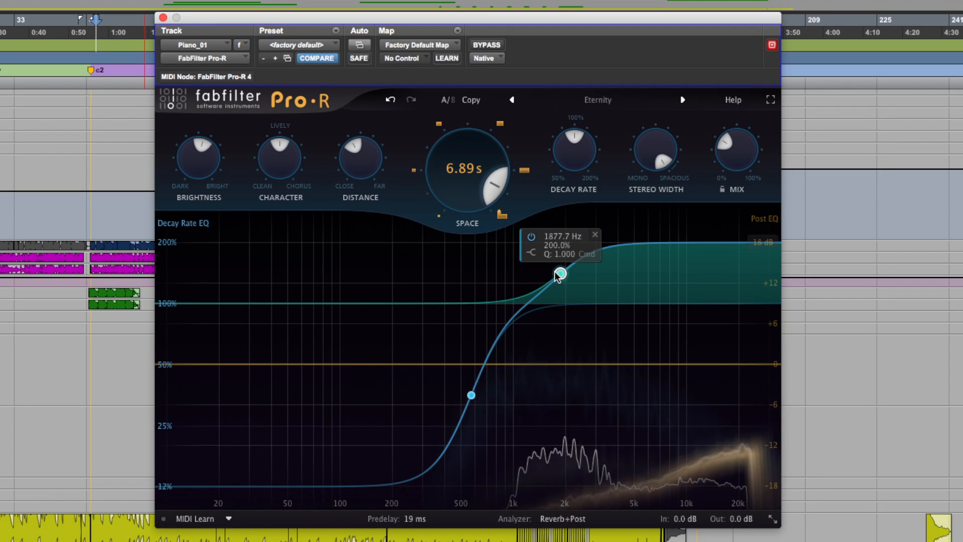
pyautogui.moveTo(557, 273); pyautogui.dragTo(563, 367)
pyautogui.moveTo(471, 392)
pyautogui.mouseDown()
pyautogui.moveTo(462, 212)
pyautogui.moveTo(474, 146)
pyautogui.mouseUp()
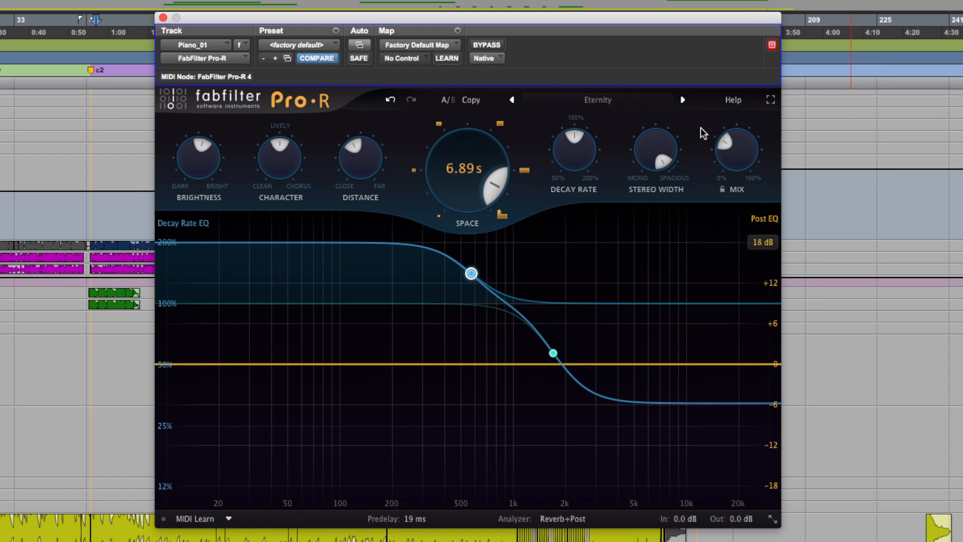
# Play the track while moving the low shelf to about 703 Hz and the high shelf to about 1939 Hz at 13.49%
pyautogui.press('space')
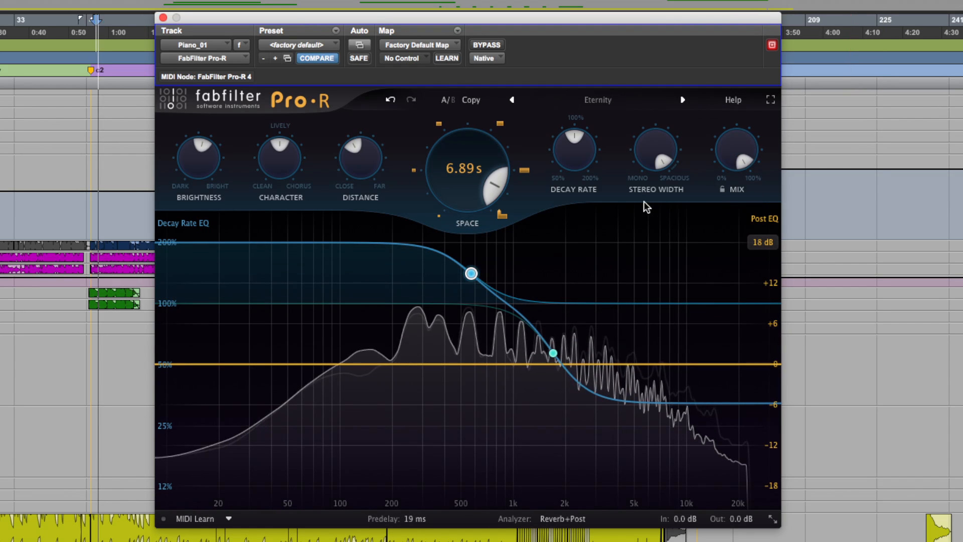
pyautogui.moveTo(471, 273); pyautogui.dragTo(489, 274)
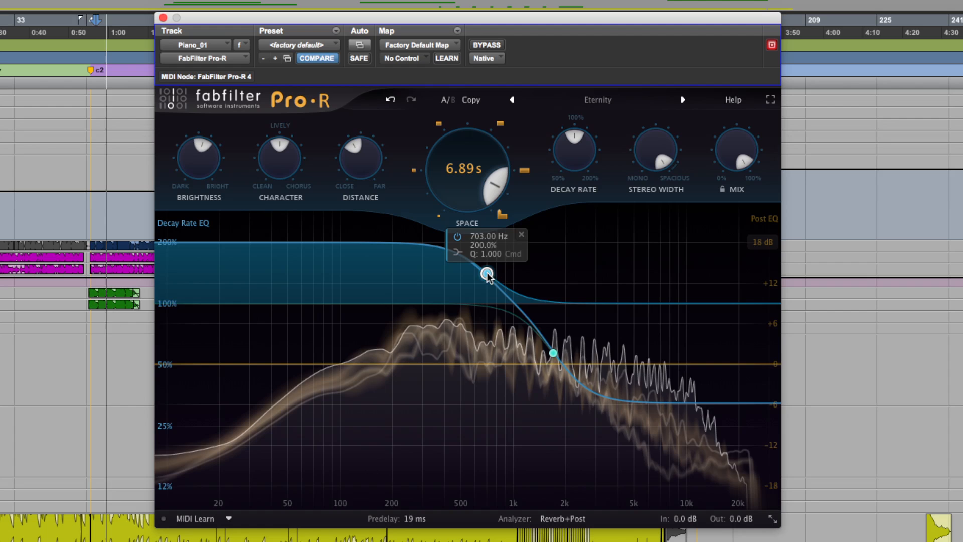
pyautogui.moveTo(553, 354); pyautogui.dragTo(549, 394)
pyautogui.moveTo(548, 431); pyautogui.dragTo(563, 426)
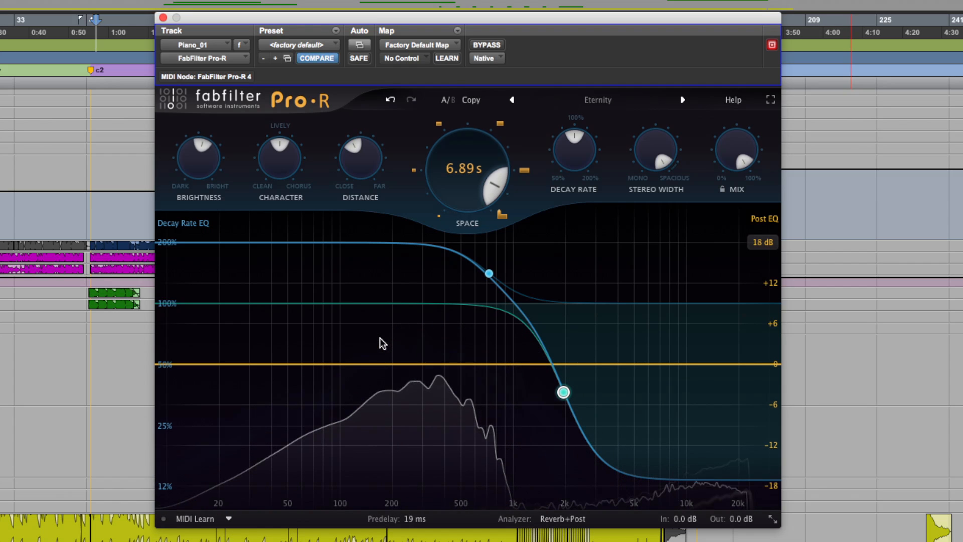
# Bring both Decay Rate EQ shelves back close to 100% to flatten the decay curve
pyautogui.moveTo(560, 395)
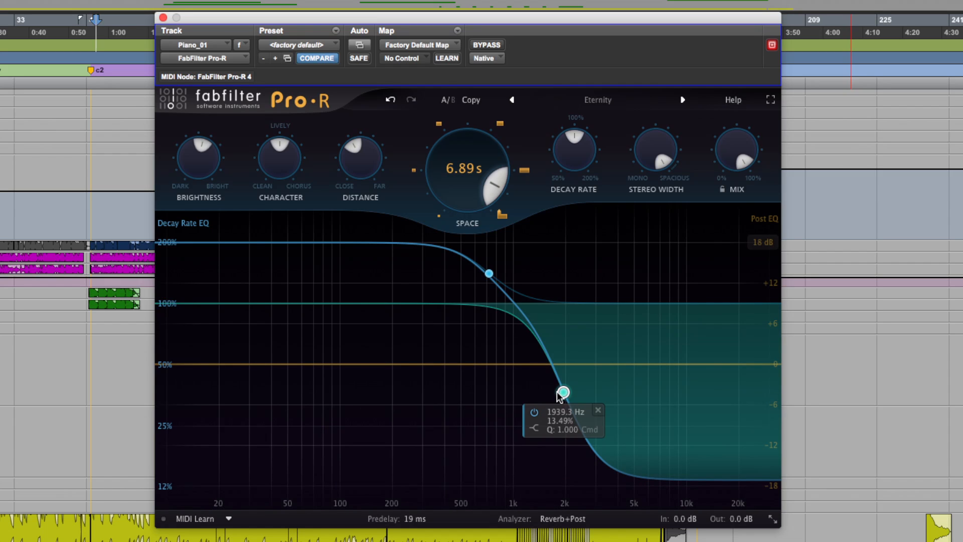
pyautogui.moveTo(563, 392); pyautogui.dragTo(559, 309)
pyautogui.moveTo(489, 274); pyautogui.dragTo(487, 305)
# Add Post EQ bands with a boost near 5 kHz, a low-frequency cut and a small midrange boost
pyautogui.moveTo(557, 364); pyautogui.dragTo(637, 339)
pyautogui.click(267, 365)
pyautogui.moveTo(335, 364); pyautogui.dragTo(415, 403)
pyautogui.moveTo(484, 366); pyautogui.dragTo(485, 347)
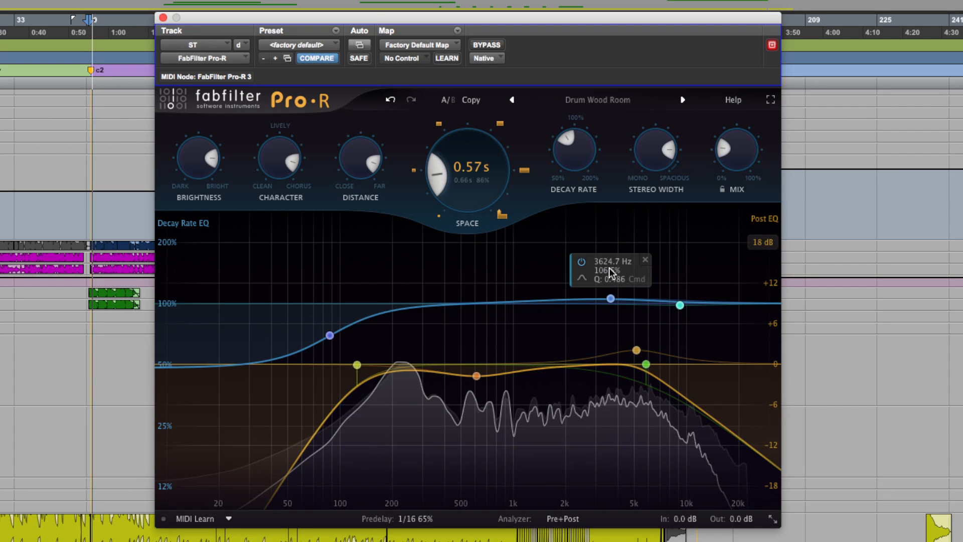
# Raise the Mix to about 58% and shift the Post EQ high cut to a slightly higher frequency
pyautogui.moveTo(744, 156)
pyautogui.moveTo(739, 162); pyautogui.dragTo(759, 94)
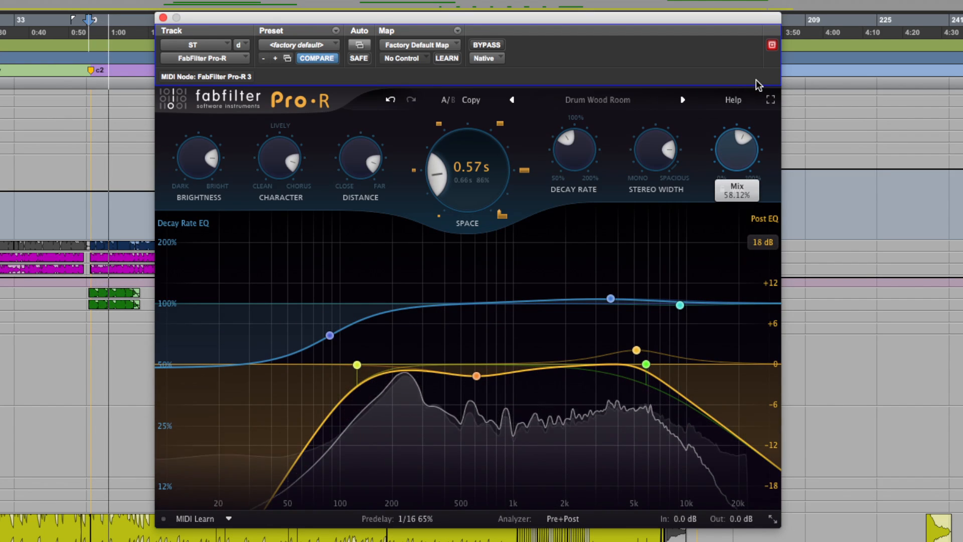
pyautogui.moveTo(642, 367)
pyautogui.moveTo(643, 367)
pyautogui.mouseDown()
pyautogui.moveTo(636, 380)
pyautogui.moveTo(654, 378)
pyautogui.moveTo(468, 387)
pyautogui.moveTo(661, 370)
pyautogui.moveTo(654, 377)
pyautogui.mouseUp()
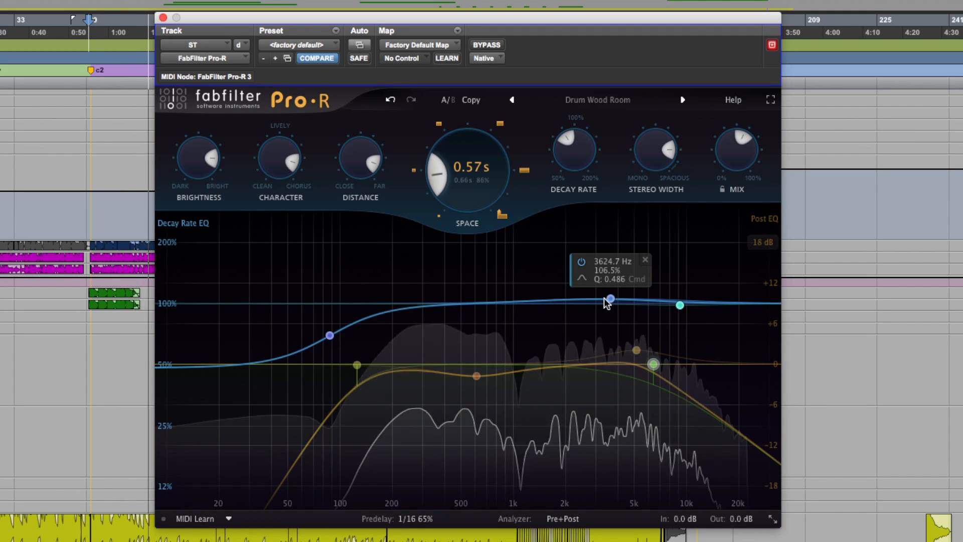
# Lengthen the Space to 1.69 s and move the Decay Rate EQ bell to about 5368 Hz at 186%, ending near 2643 Hz at 41%
pyautogui.moveTo(609, 300); pyautogui.dragTo(637, 250)
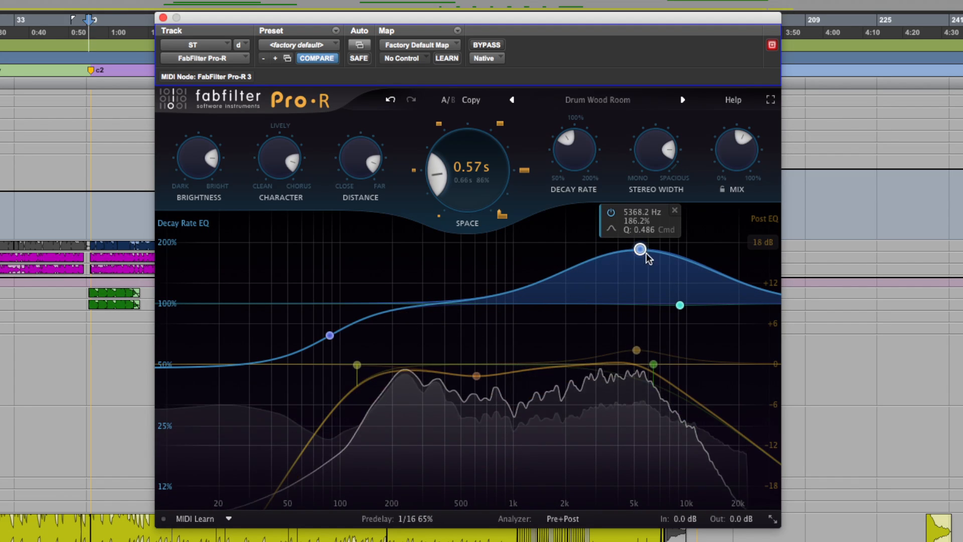
pyautogui.moveTo(463, 195); pyautogui.dragTo(462, 176)
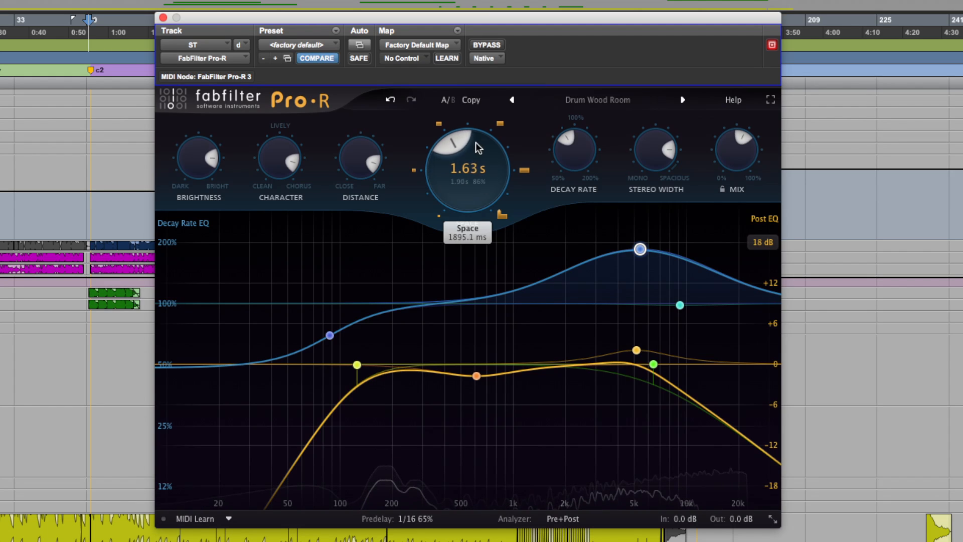
pyautogui.moveTo(494, 132); pyautogui.dragTo(489, 153)
pyautogui.moveTo(640, 249); pyautogui.dragTo(586, 382)
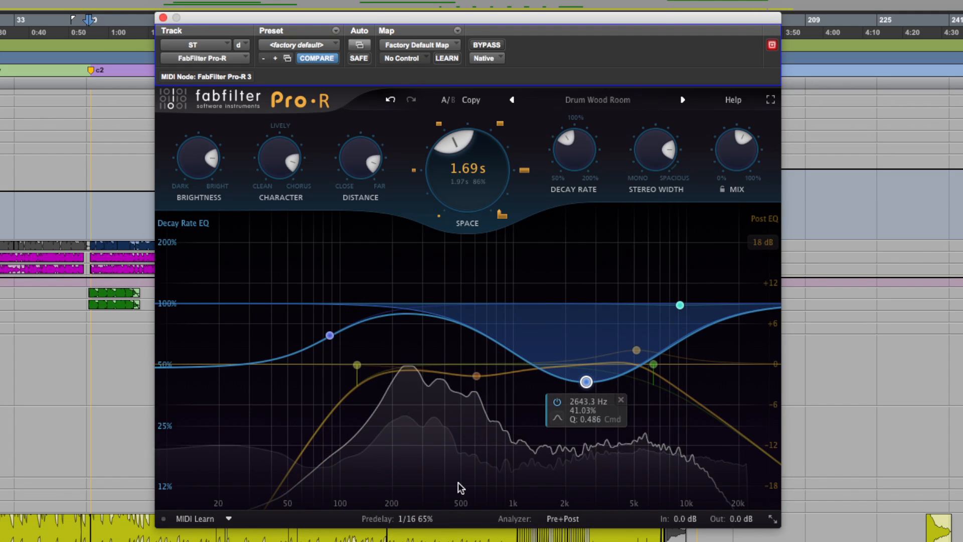
# Set the offset of the tempo-synced 1/16 Predelay to 115%
pyautogui.moveTo(401, 524)
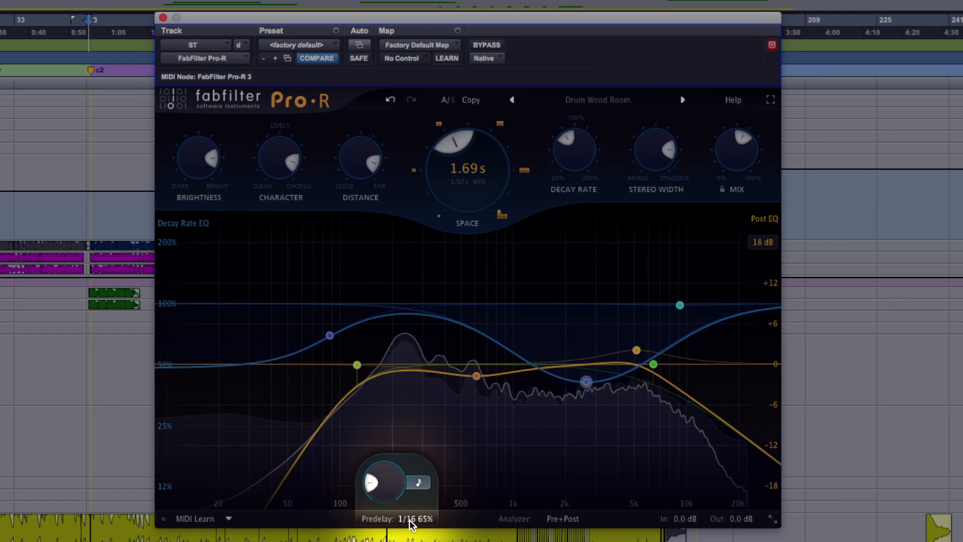
pyautogui.moveTo(414, 480)
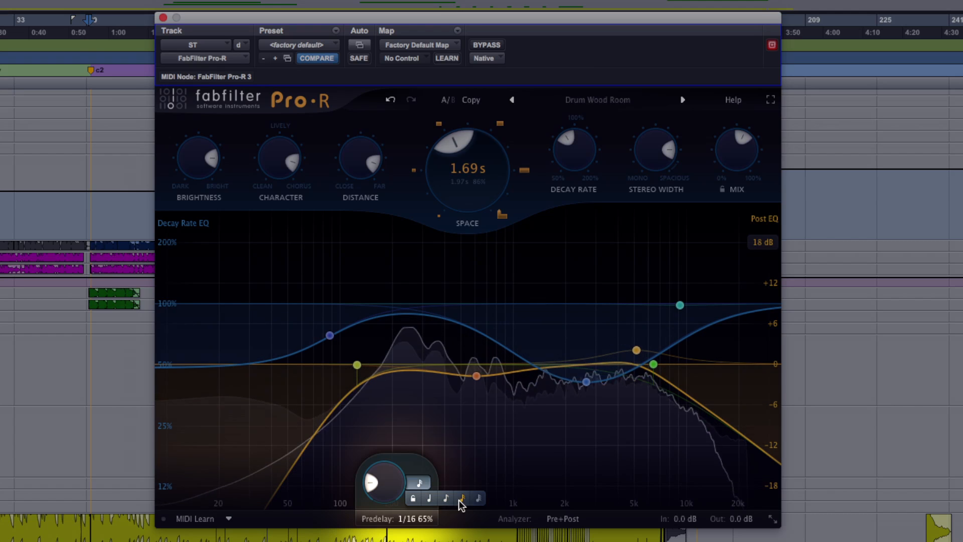
pyautogui.moveTo(377, 485); pyautogui.dragTo(384, 459)
# Lower the Brightness to about 63% and the Distance to about 49%
pyautogui.moveTo(203, 170); pyautogui.dragTo(217, 156)
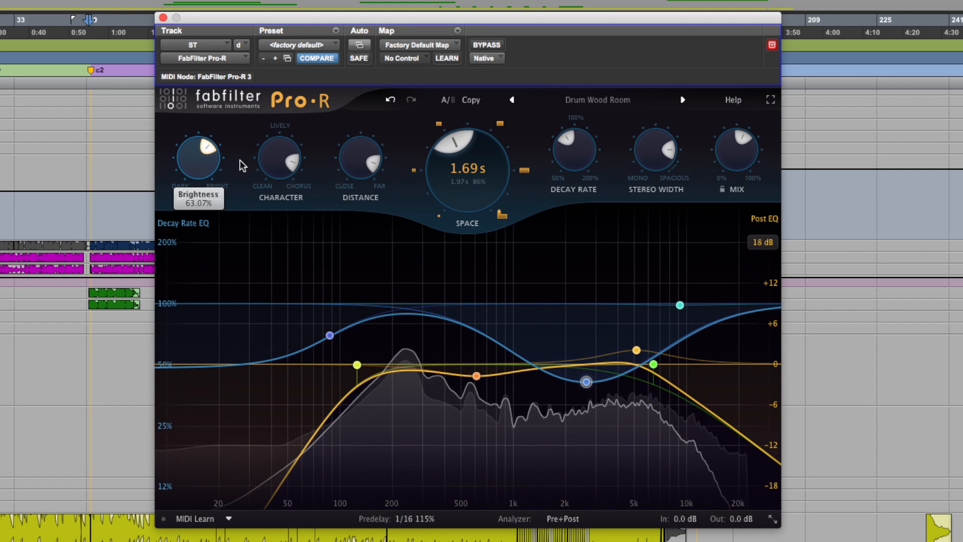
pyautogui.moveTo(366, 159); pyautogui.dragTo(382, 128)
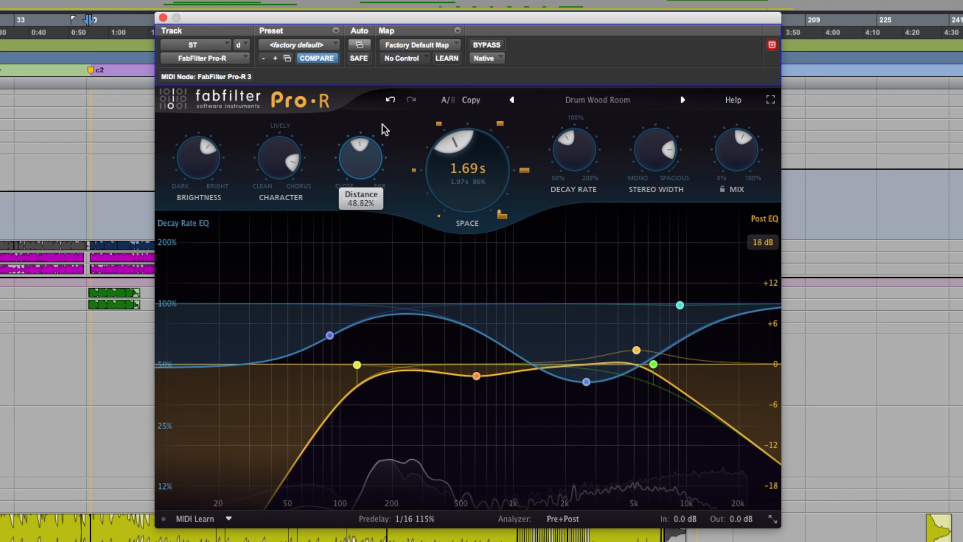
# Fine-tune the Predelay offset to about 118% and reduce the Mix to about 30%
pyautogui.click(413, 519)
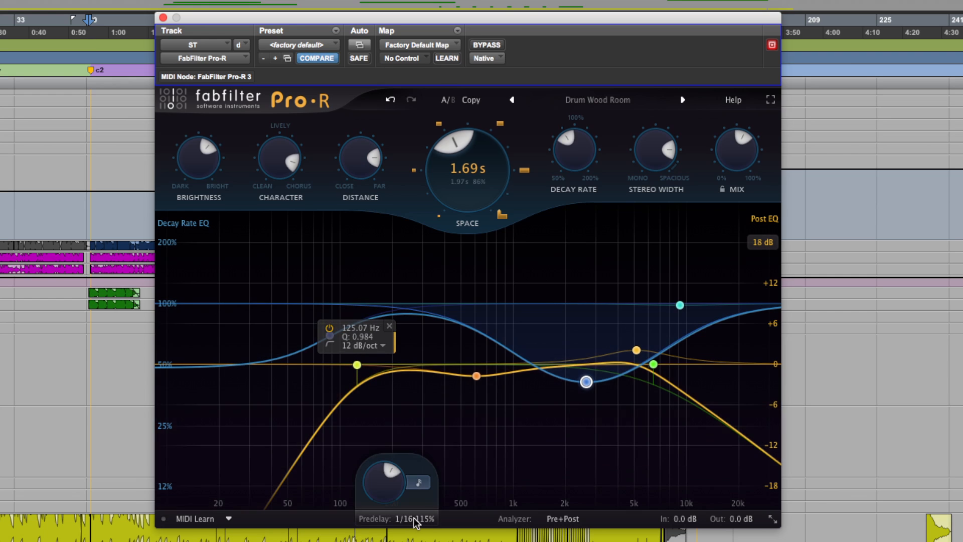
pyautogui.moveTo(384, 482); pyautogui.dragTo(386, 476)
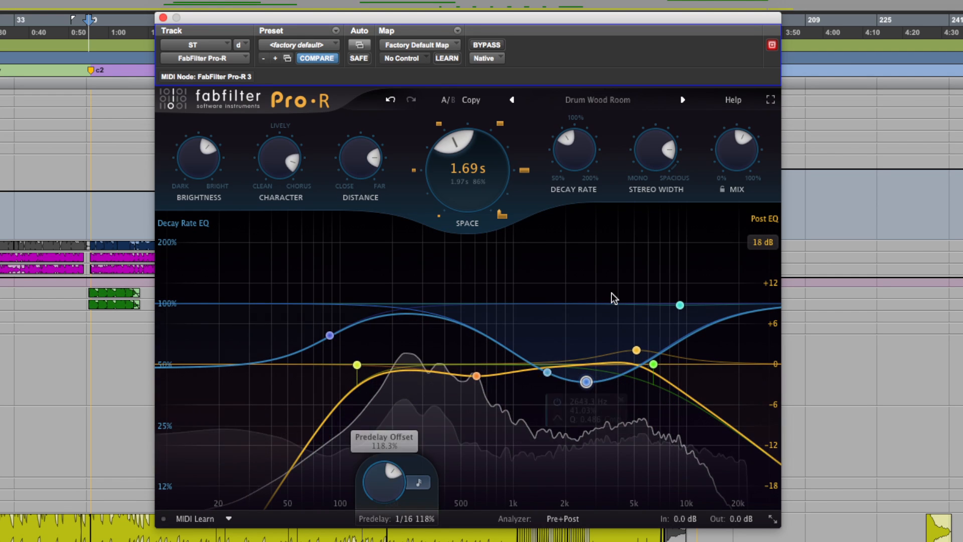
pyautogui.moveTo(726, 166); pyautogui.dragTo(715, 236)
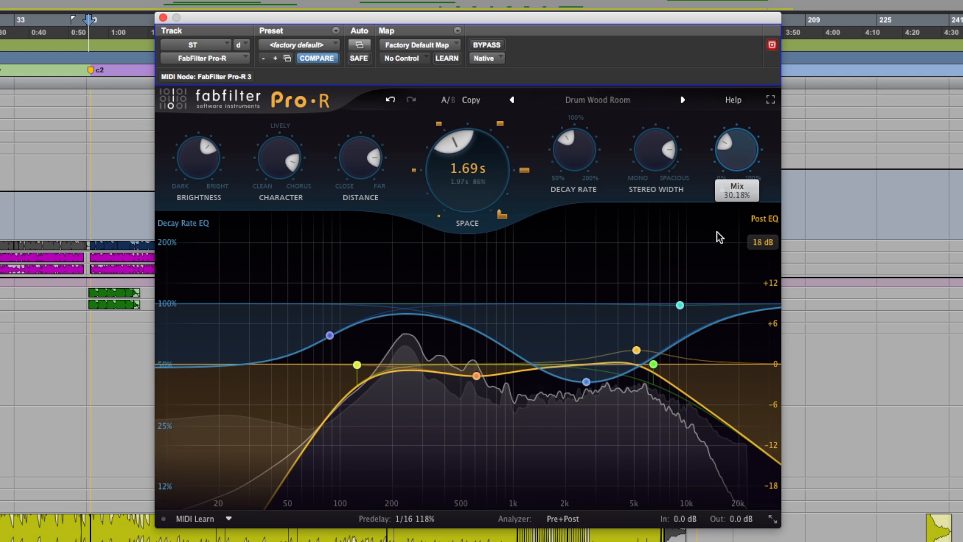
# Narrow the Stereo Width toward mono and set an unsynced Predelay of 4.9 ms
pyautogui.moveTo(667, 146); pyautogui.dragTo(642, 148)
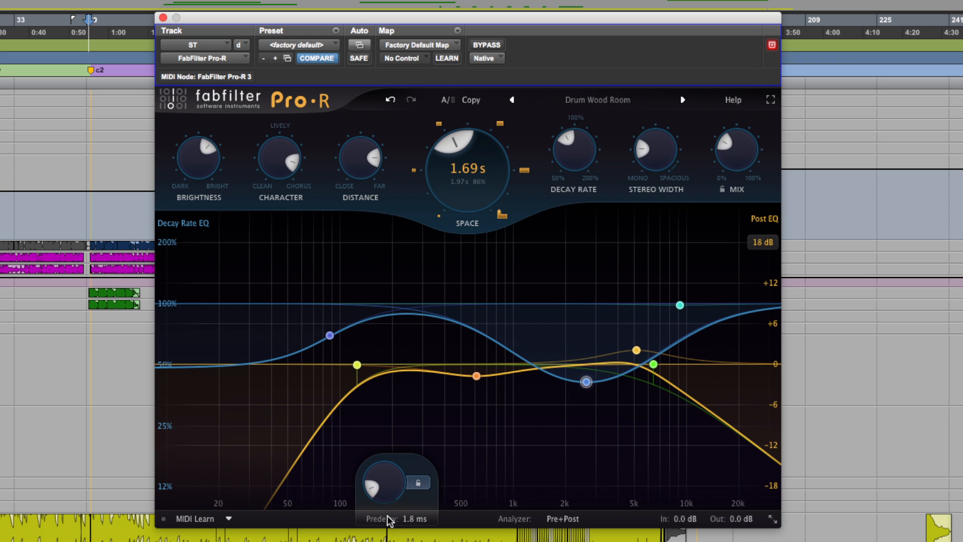
pyautogui.moveTo(381, 488); pyautogui.dragTo(382, 483)
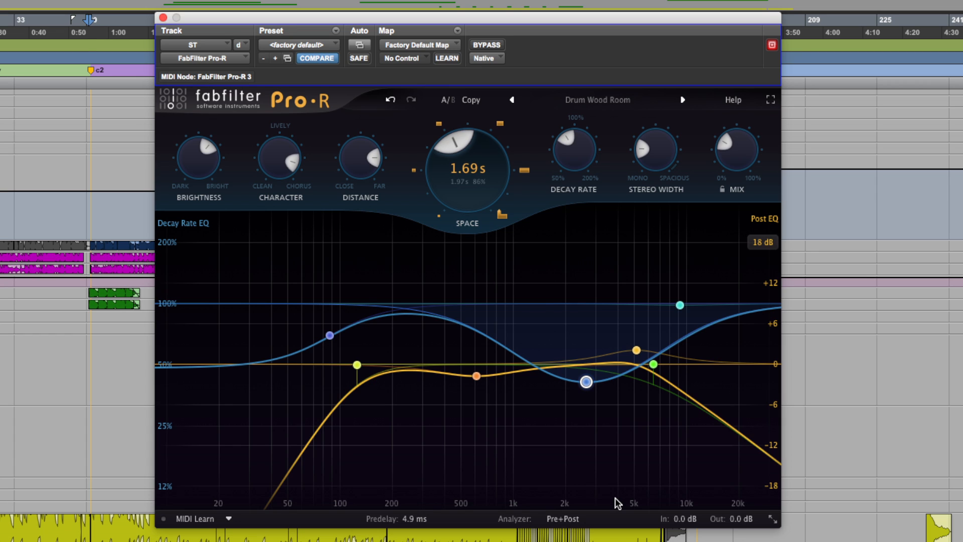
# Raise the midrange Decay Rate EQ bell to about 127% near 3179 Hz
pyautogui.moveTo(586, 381); pyautogui.dragTo(599, 283)
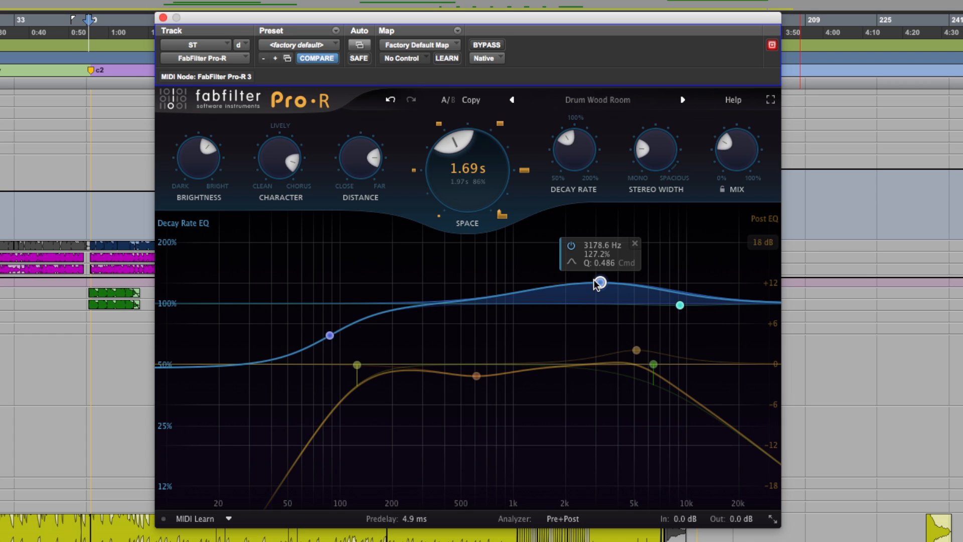